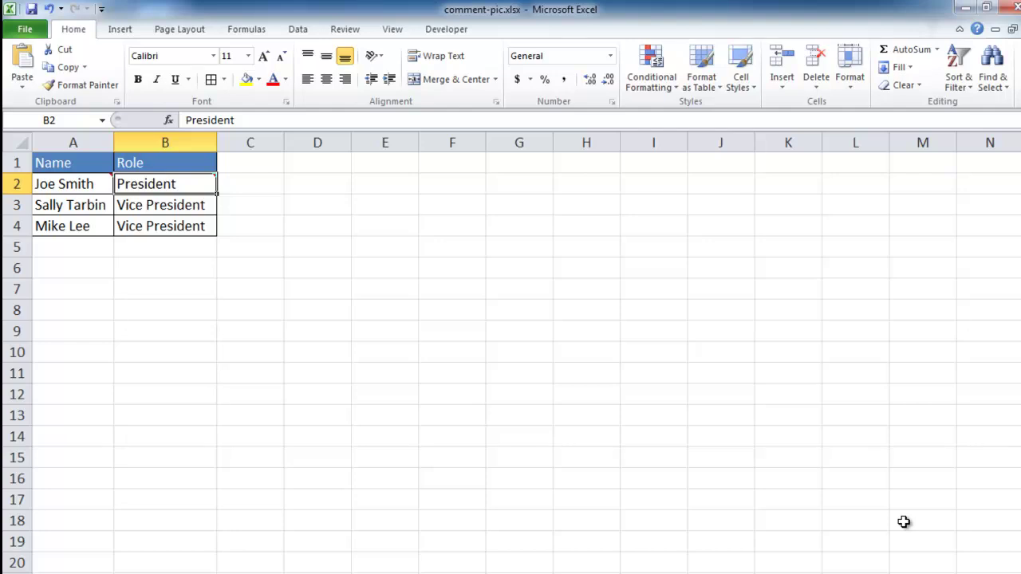
Display the 'Top Guy' comment on cell B2 from the Review tab
{"action": "left_click", "coordinate": [385, 331]}
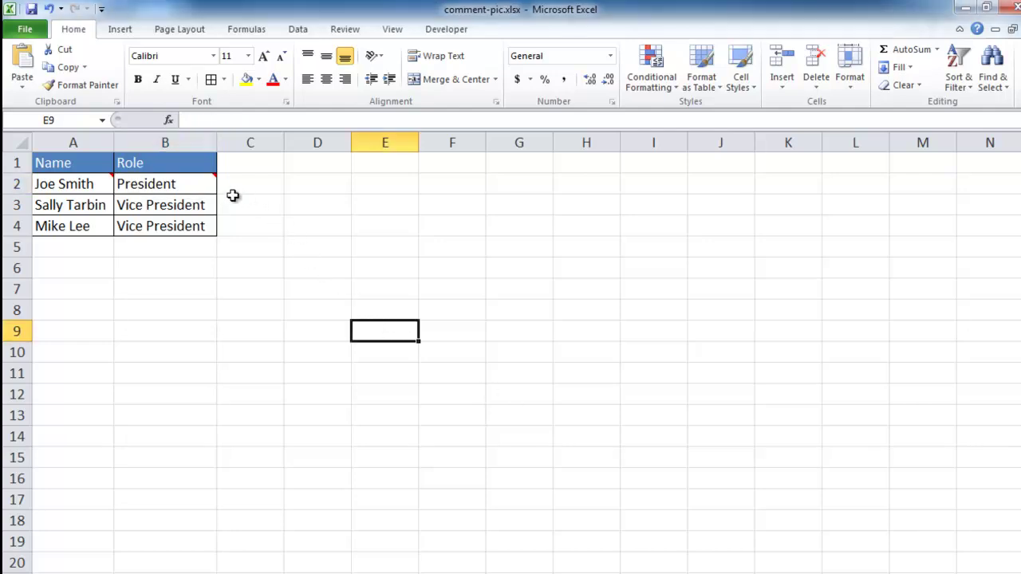
{"action": "mouse_move", "coordinate": [205, 184]}
{"action": "left_click", "coordinate": [347, 30]}
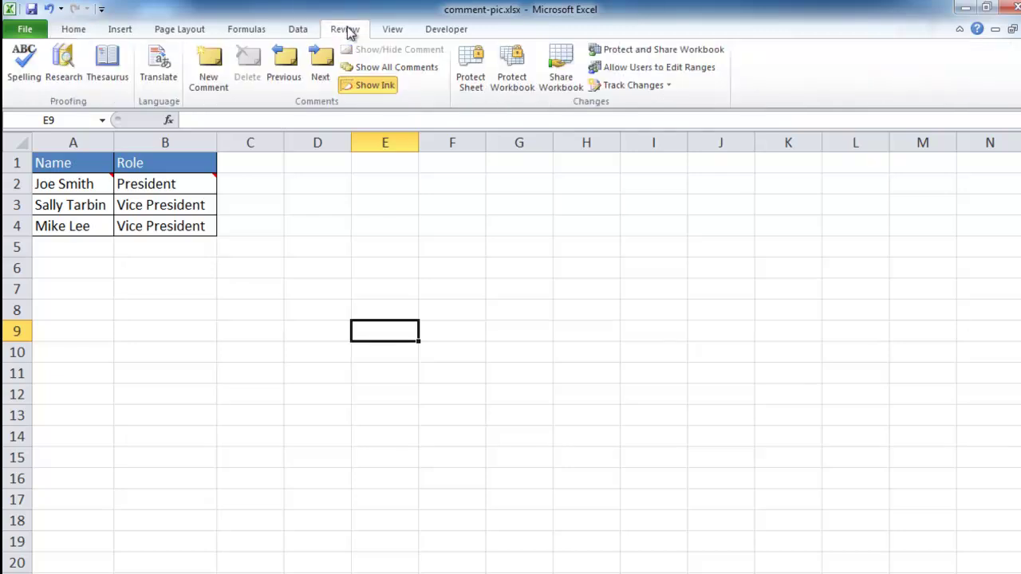
{"action": "left_click", "coordinate": [205, 179]}
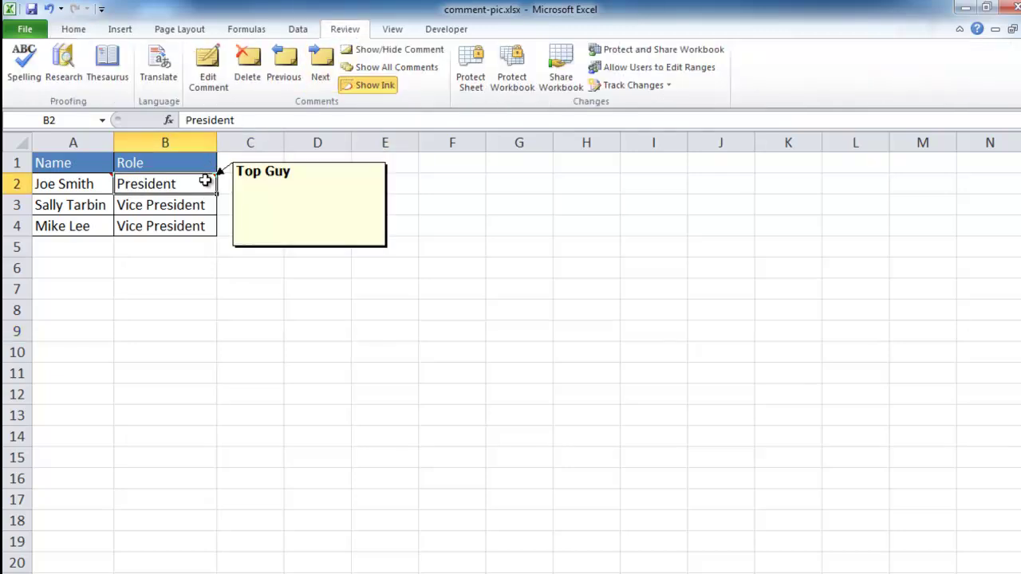
{"action": "left_click", "coordinate": [387, 50]}
{"action": "left_click", "coordinate": [406, 348]}
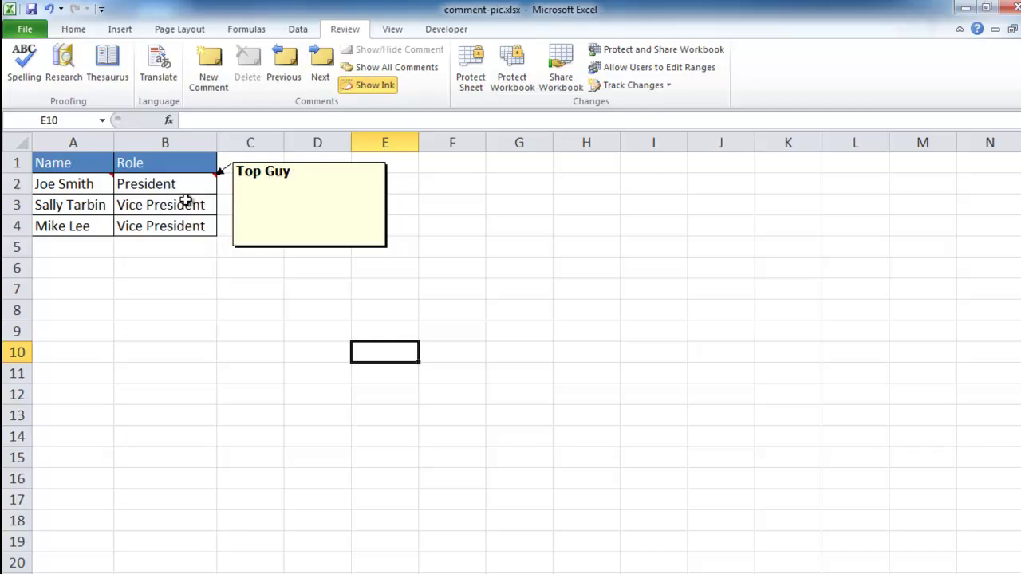
Hide B2's comment again and preview the photo comment on A2
{"action": "mouse_move", "coordinate": [104, 187]}
{"action": "left_click", "coordinate": [200, 190]}
{"action": "left_click", "coordinate": [406, 49]}
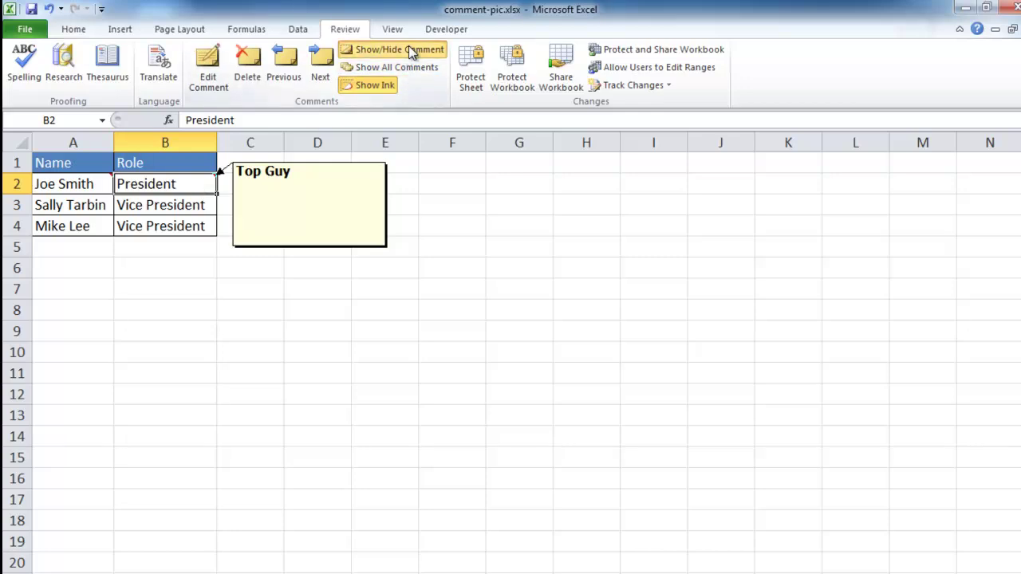
{"action": "left_click", "coordinate": [336, 350]}
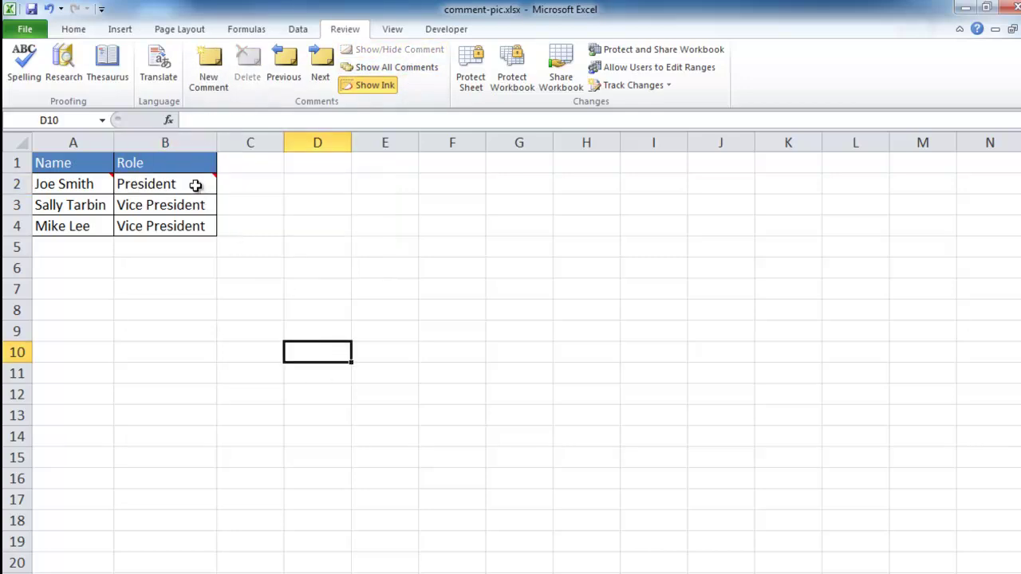
{"action": "mouse_move", "coordinate": [195, 185]}
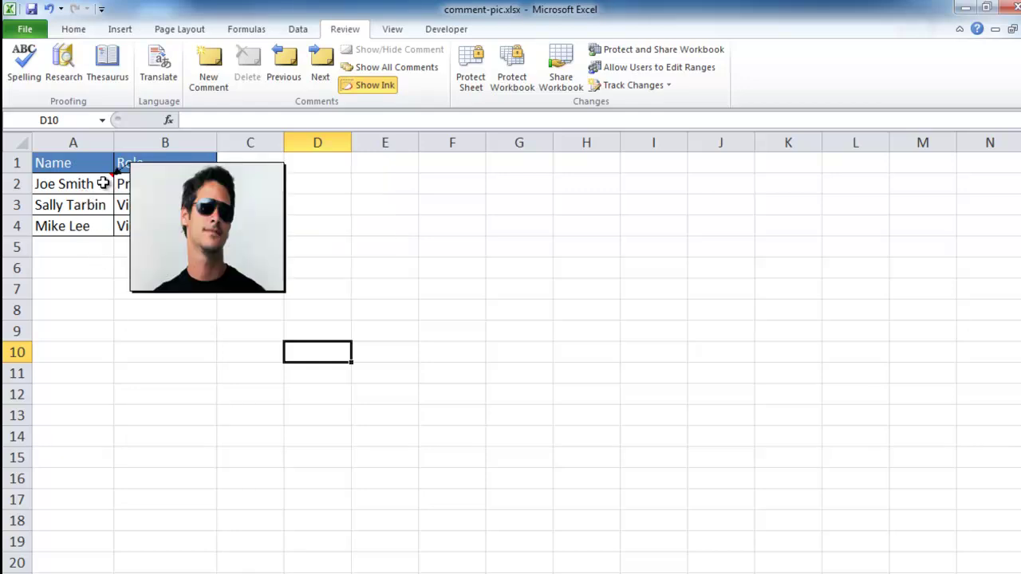
Add a comment to B3 reading 'The right hand person', with the author label deleted
{"action": "left_click", "coordinate": [145, 204]}
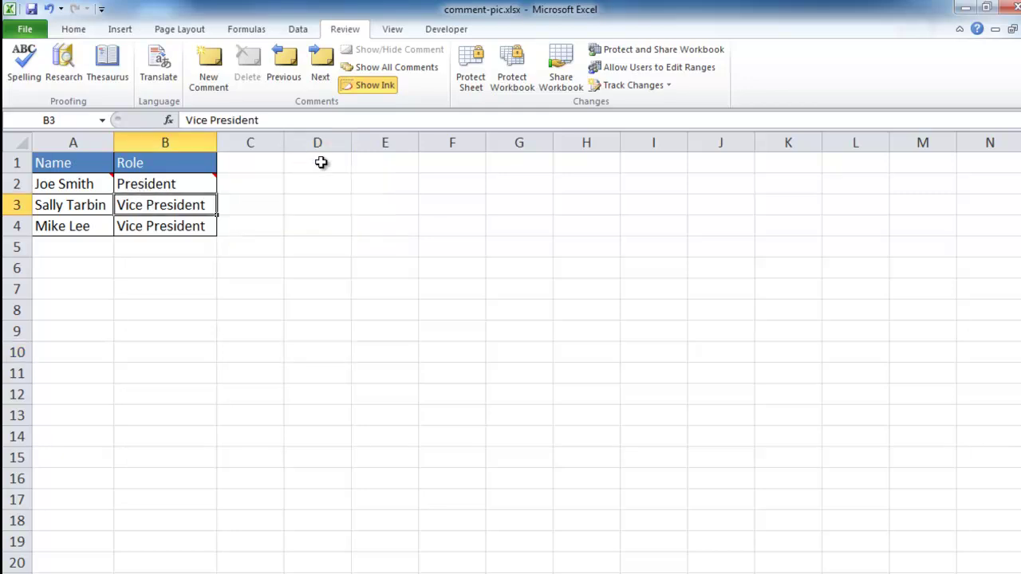
{"action": "left_click", "coordinate": [219, 76]}
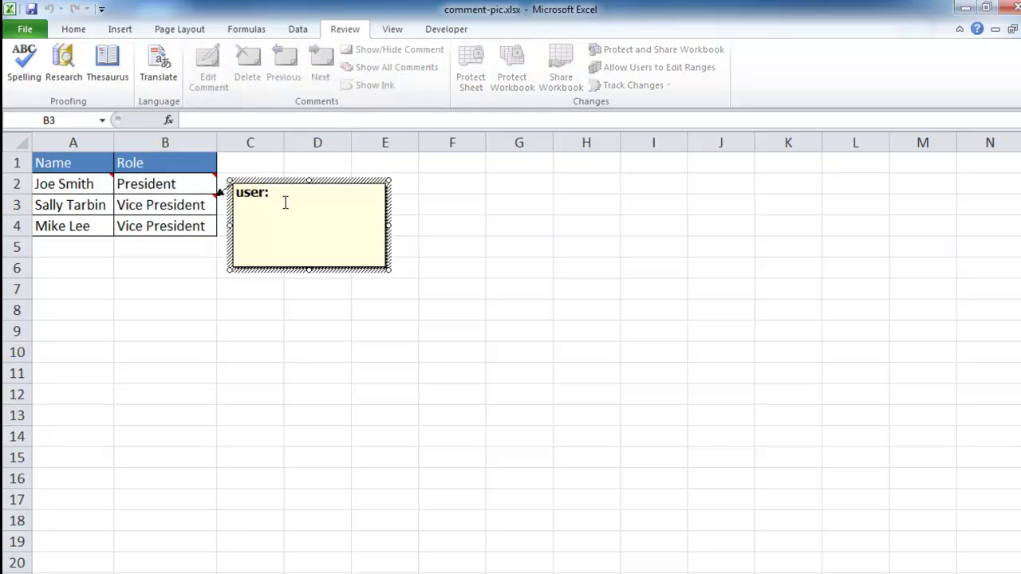
{"action": "key", "text": "ctrl+a"}
{"action": "key", "text": "BackSpace"}
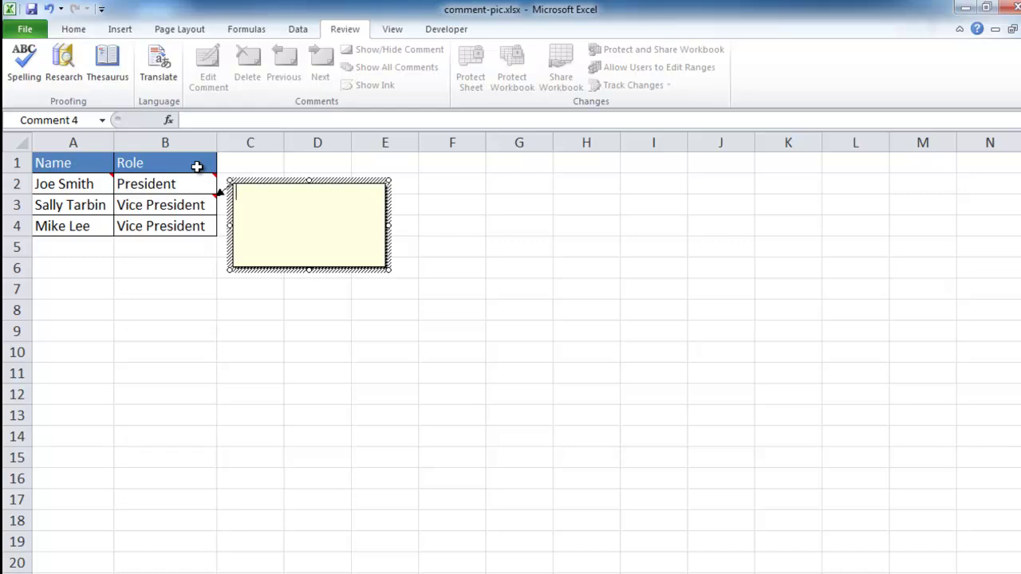
{"action": "type", "text": "The right hand "}
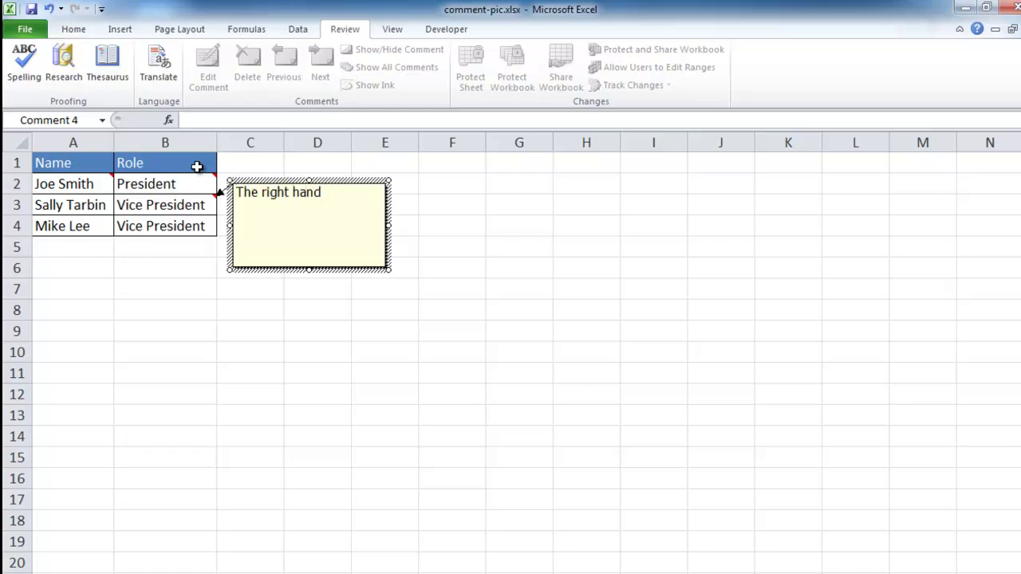
{"action": "type", "text": "person"}
{"action": "left_click", "coordinate": [219, 338]}
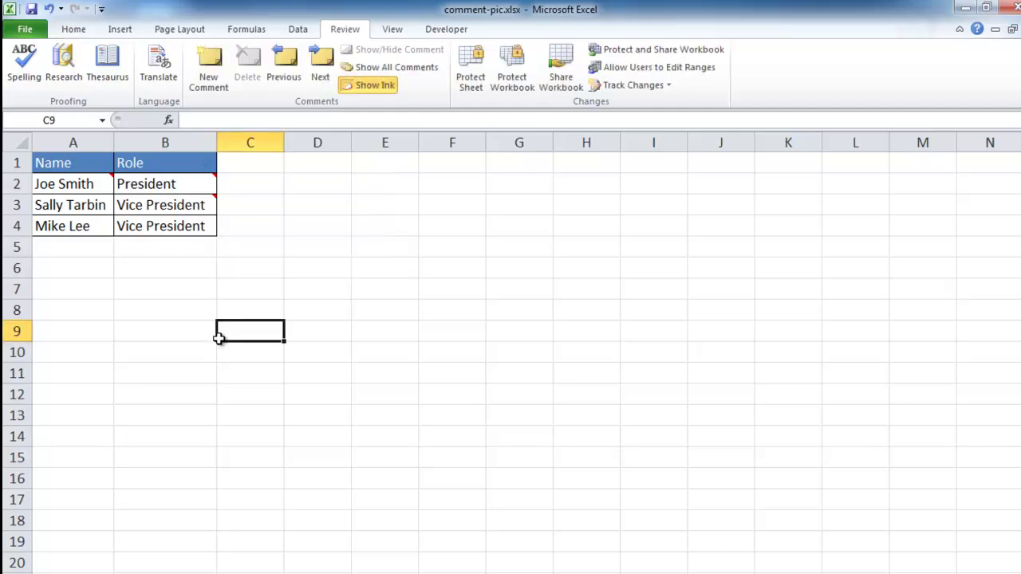
Add a new comment to cell A3 with its default author label deleted
{"action": "left_click", "coordinate": [80, 205]}
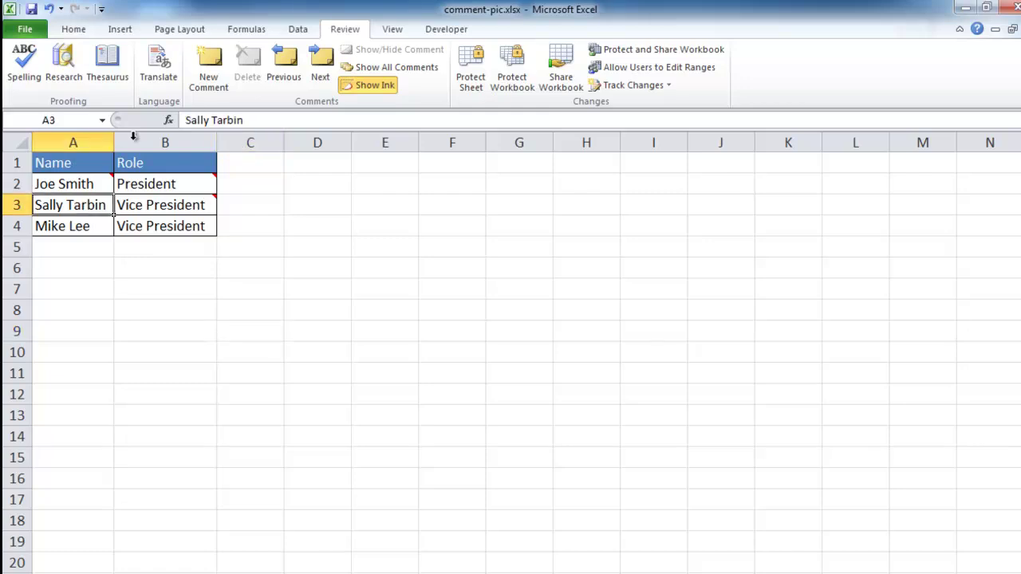
{"action": "left_click", "coordinate": [212, 76]}
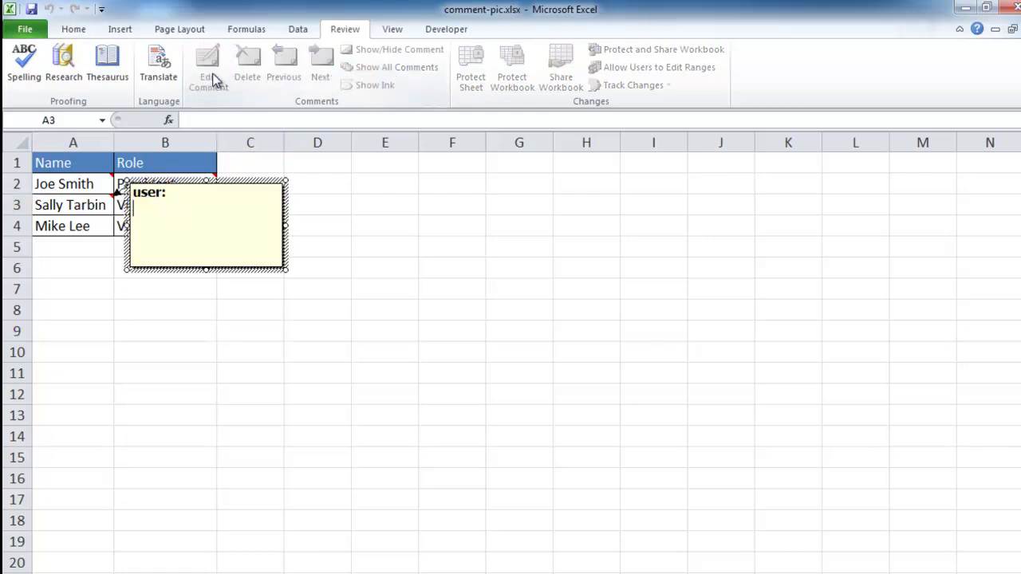
{"action": "double_click", "coordinate": [151, 192]}
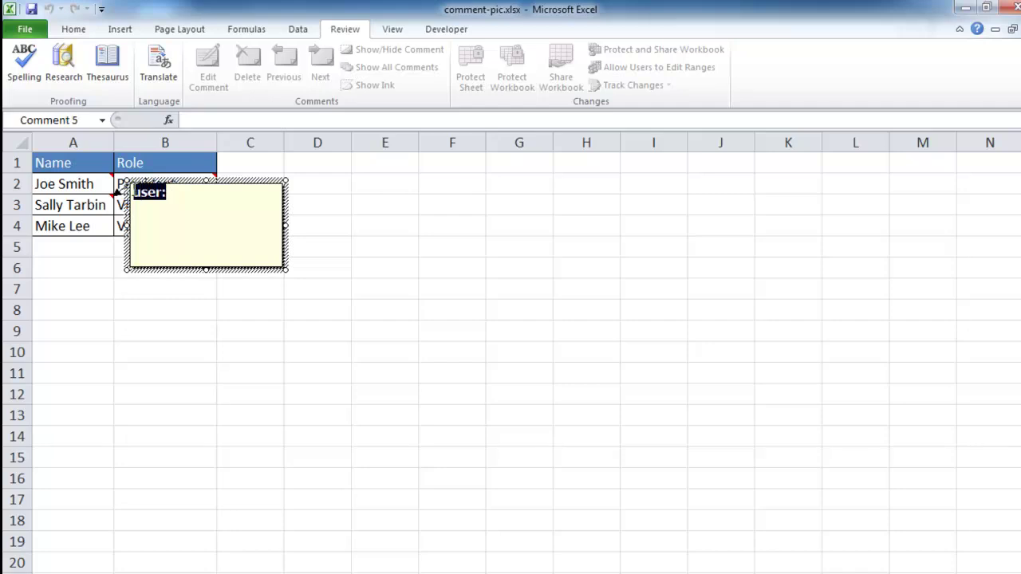
{"action": "key", "text": "Delete"}
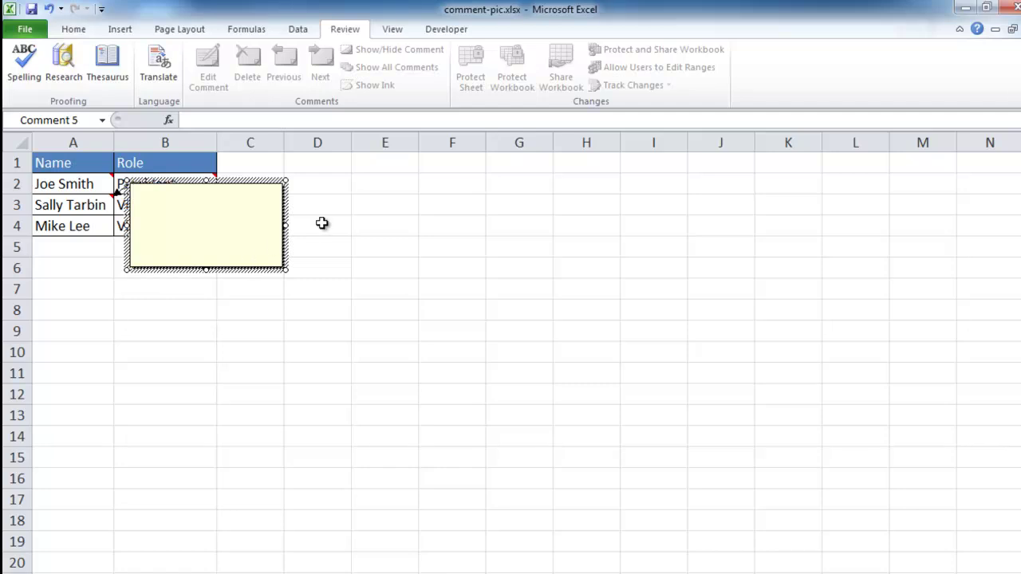
Set the comment's fill effect to the picture starbin.jpg
{"action": "right_click", "coordinate": [221, 272]}
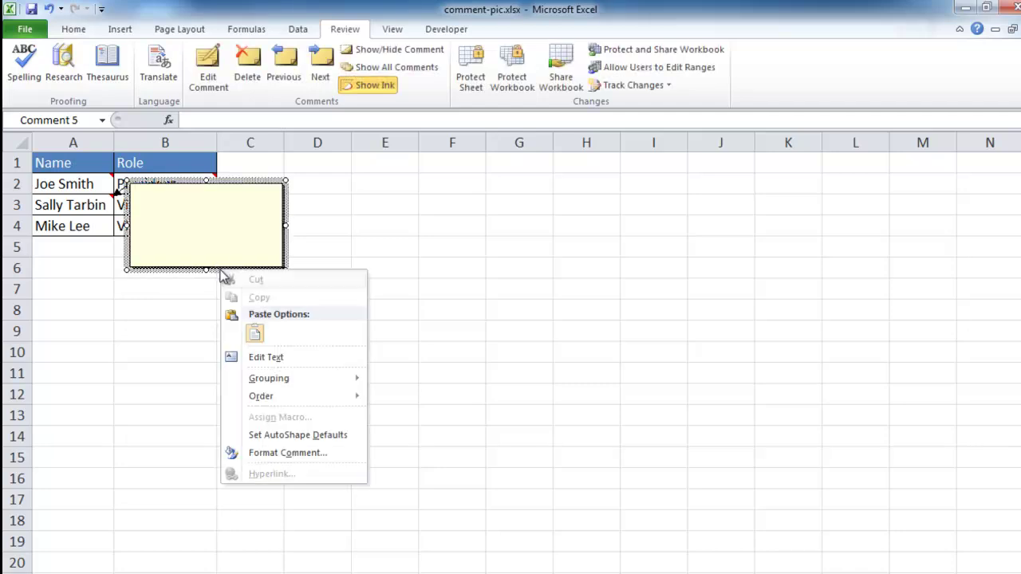
{"action": "left_click", "coordinate": [312, 453]}
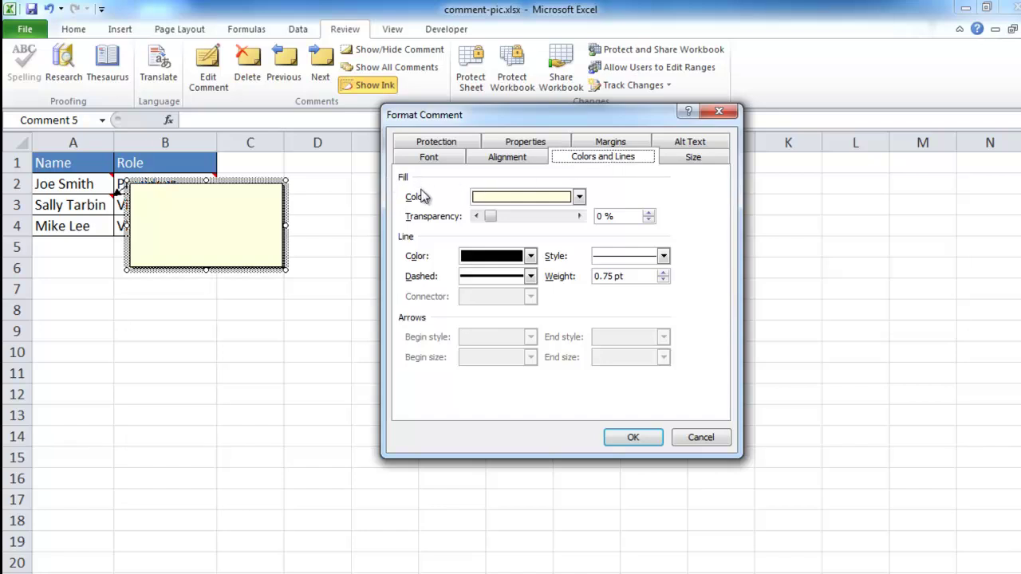
{"action": "left_click", "coordinate": [578, 197]}
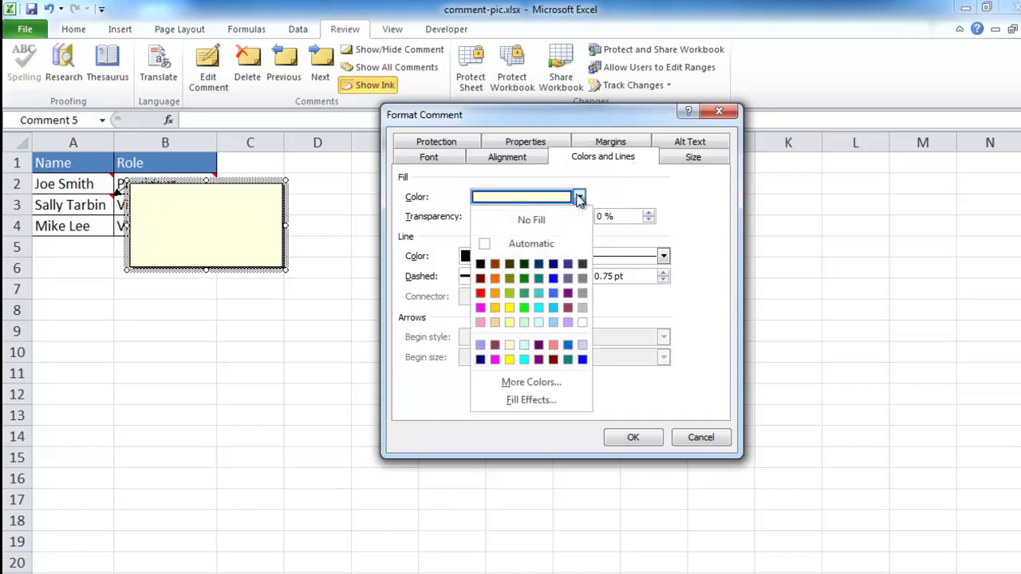
{"action": "left_click", "coordinate": [532, 400]}
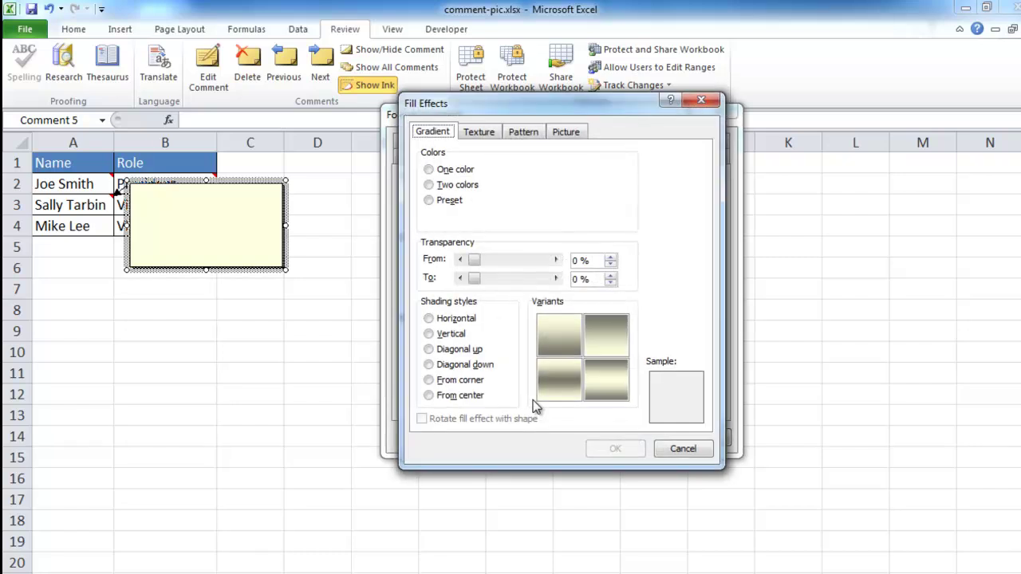
{"action": "left_click", "coordinate": [566, 133]}
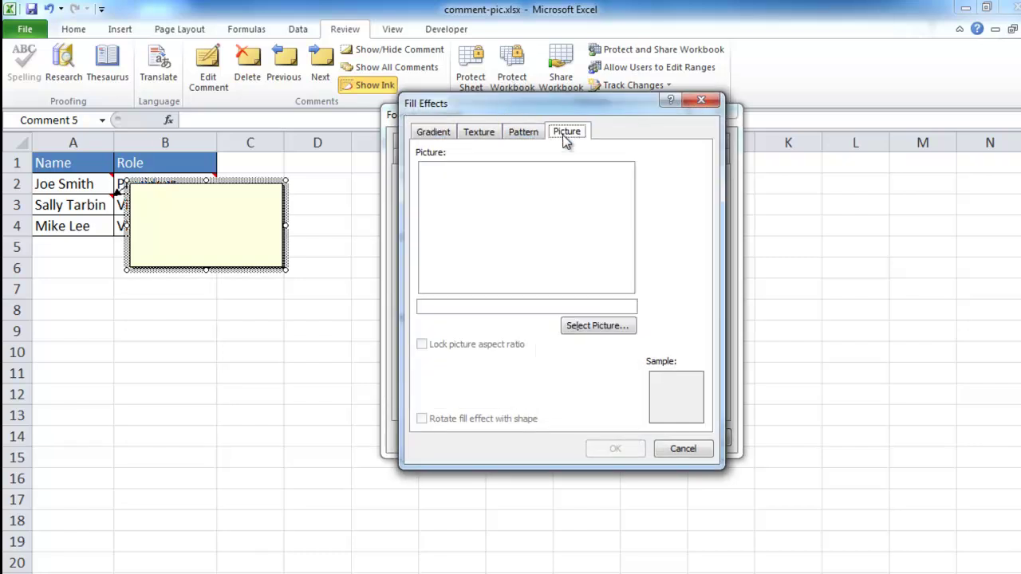
{"action": "left_click", "coordinate": [594, 327]}
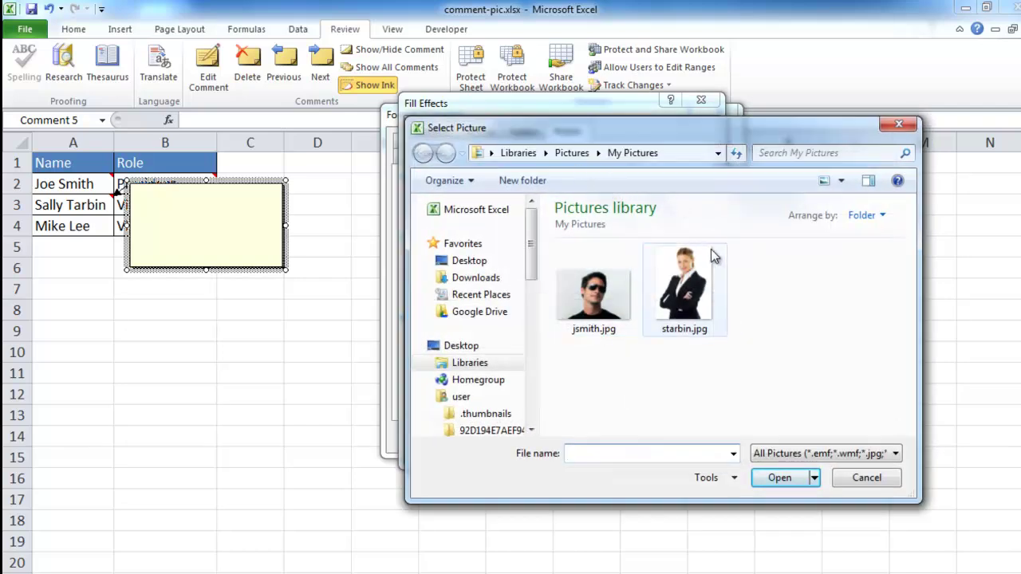
{"action": "left_click", "coordinate": [695, 273]}
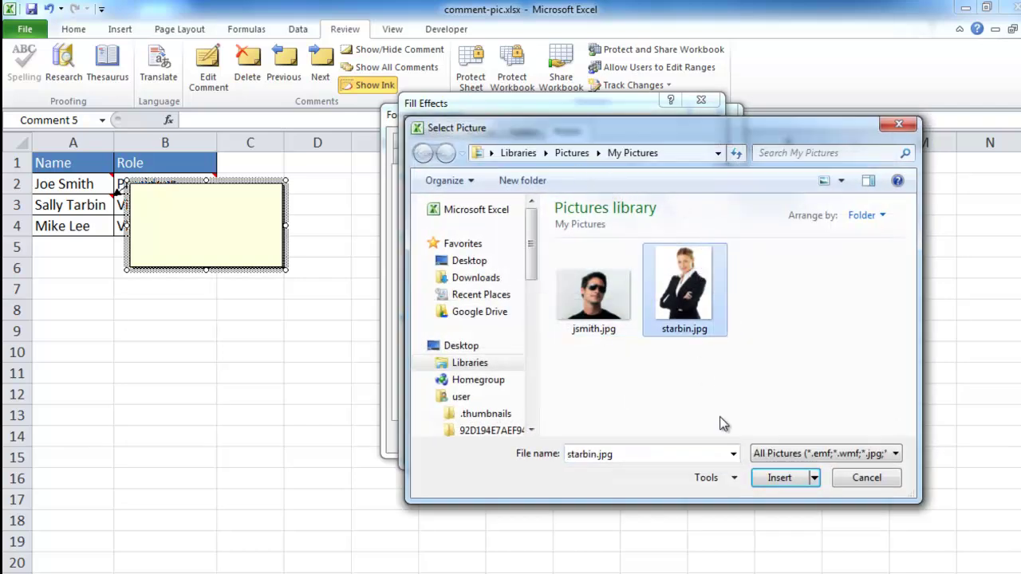
{"action": "left_click", "coordinate": [771, 477]}
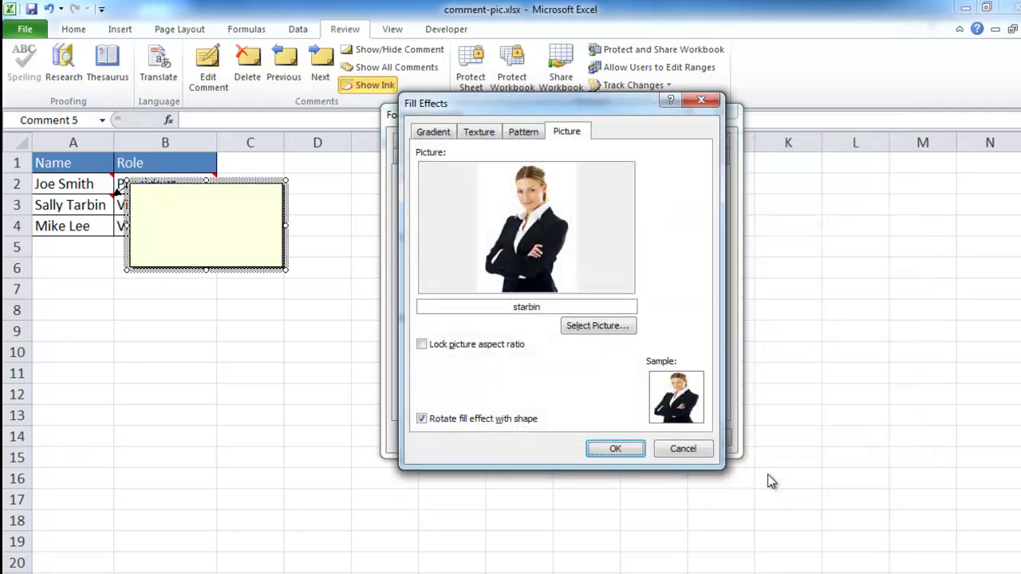
{"action": "left_click", "coordinate": [621, 452]}
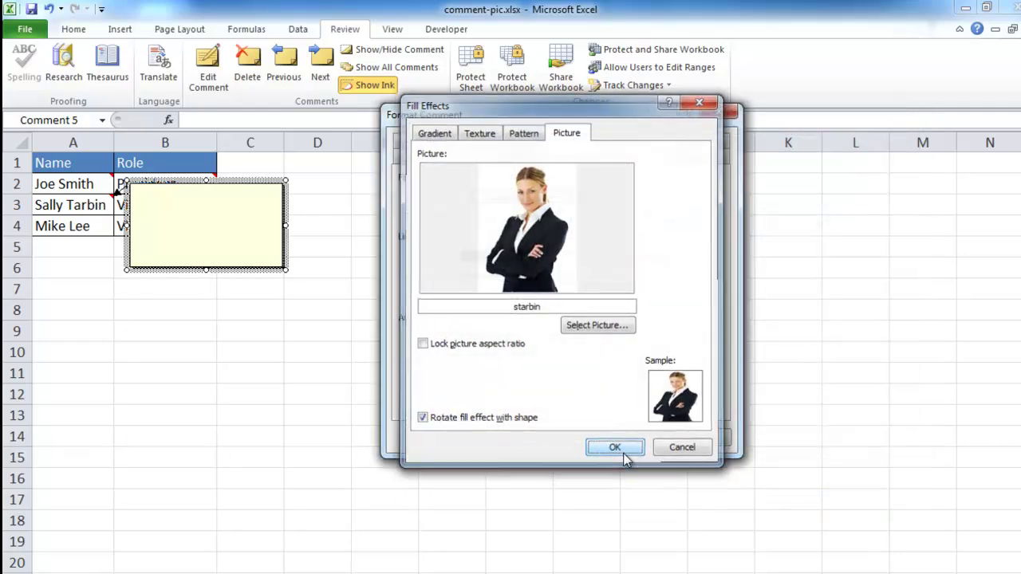
{"action": "left_click", "coordinate": [645, 438]}
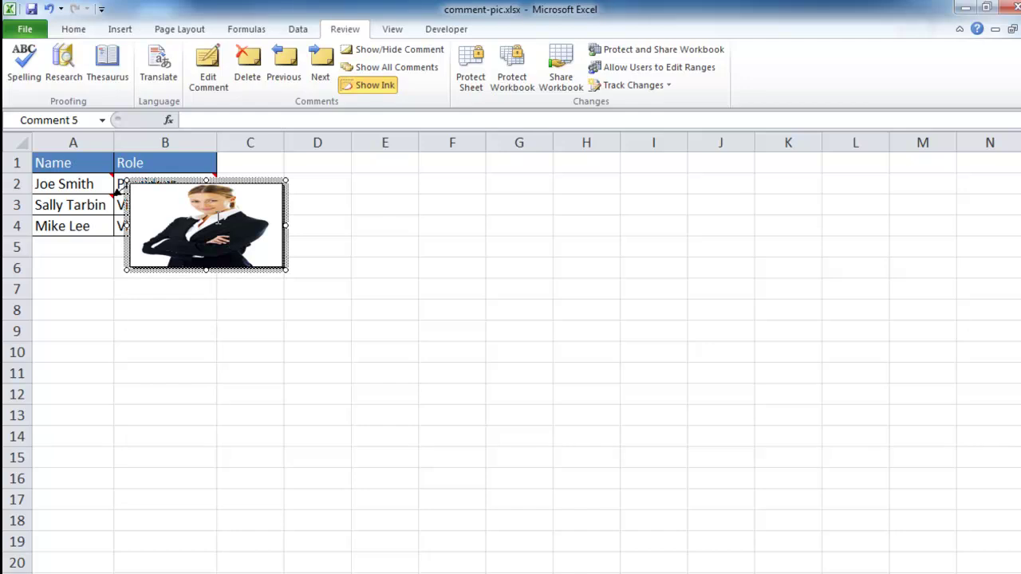
Exit comment editing and preview cell A3's comment
{"action": "right_click", "coordinate": [236, 268]}
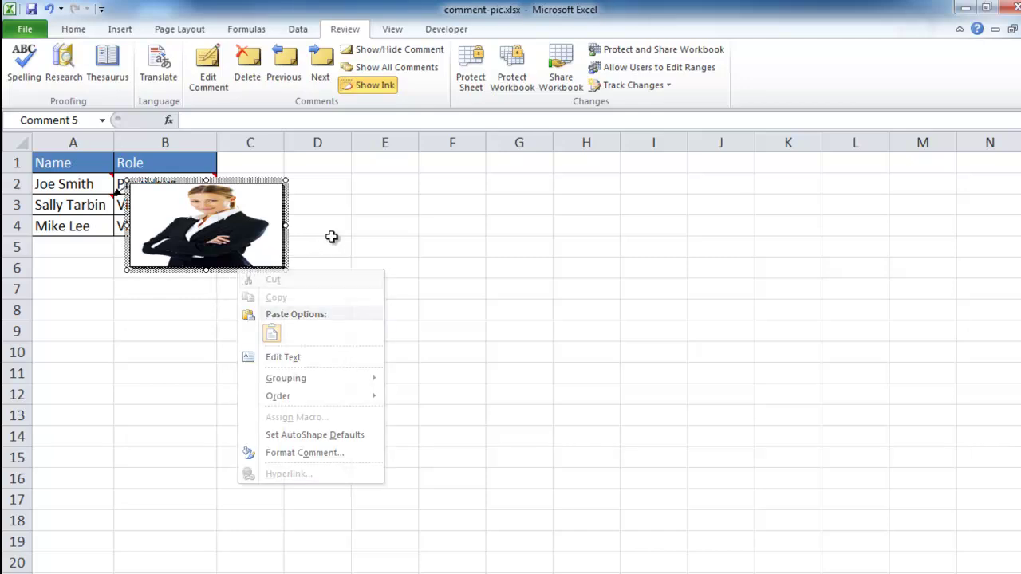
{"action": "key", "text": "Escape"}
{"action": "key", "text": "Escape"}
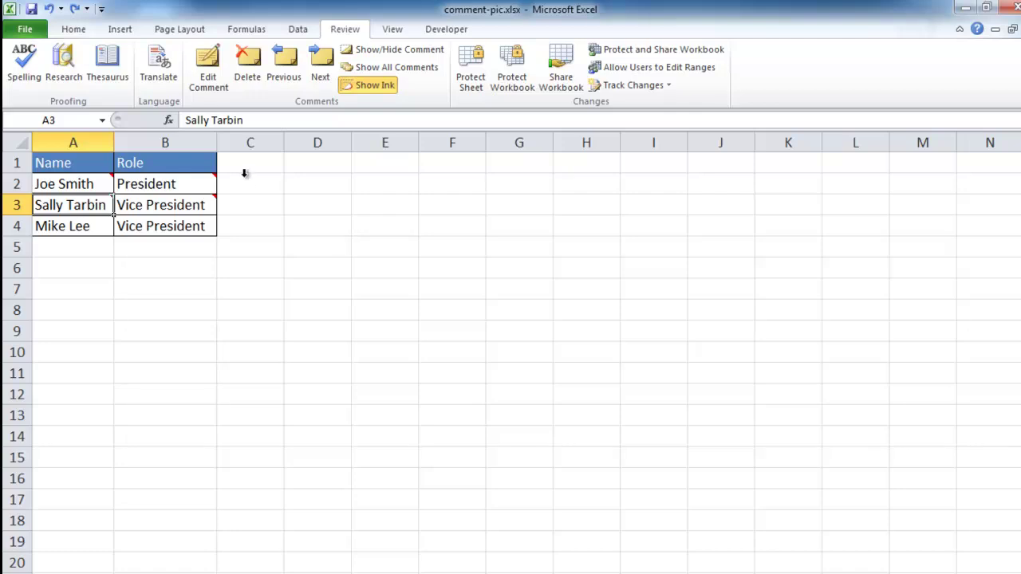
{"action": "mouse_move", "coordinate": [96, 208]}
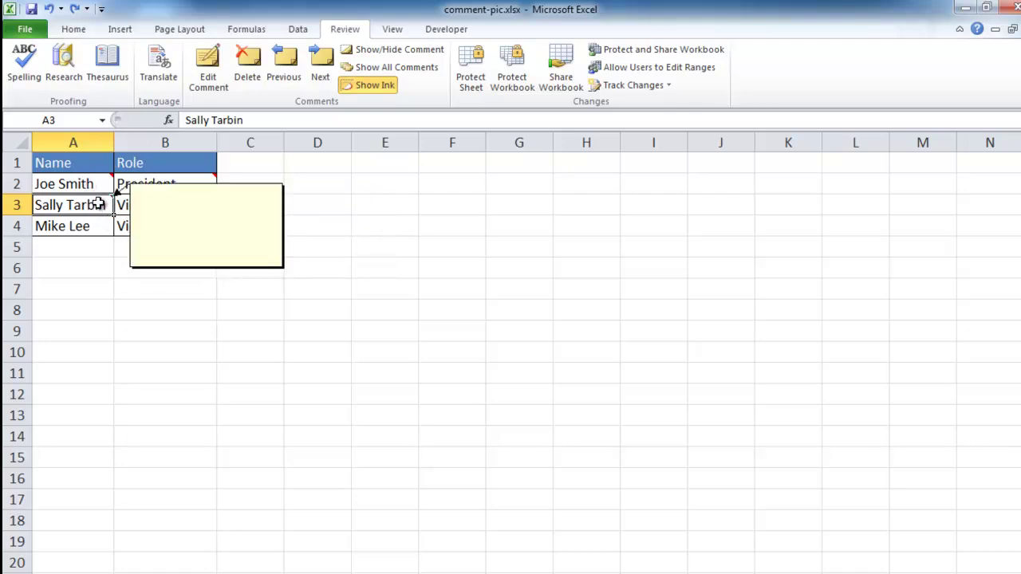
Reopen cell A3's comment for editing and select its box
{"action": "right_click", "coordinate": [97, 204]}
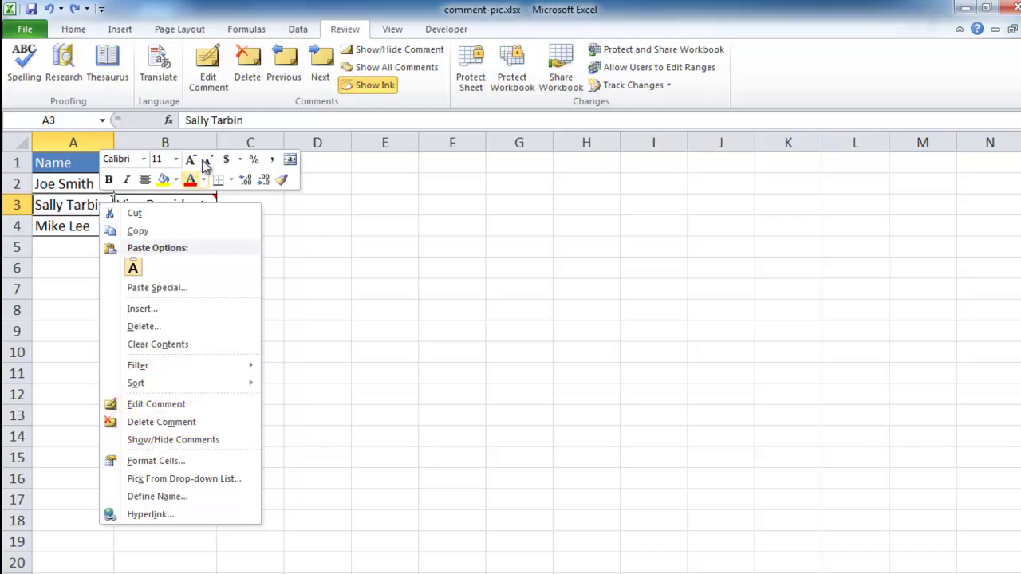
{"action": "left_click", "coordinate": [209, 68]}
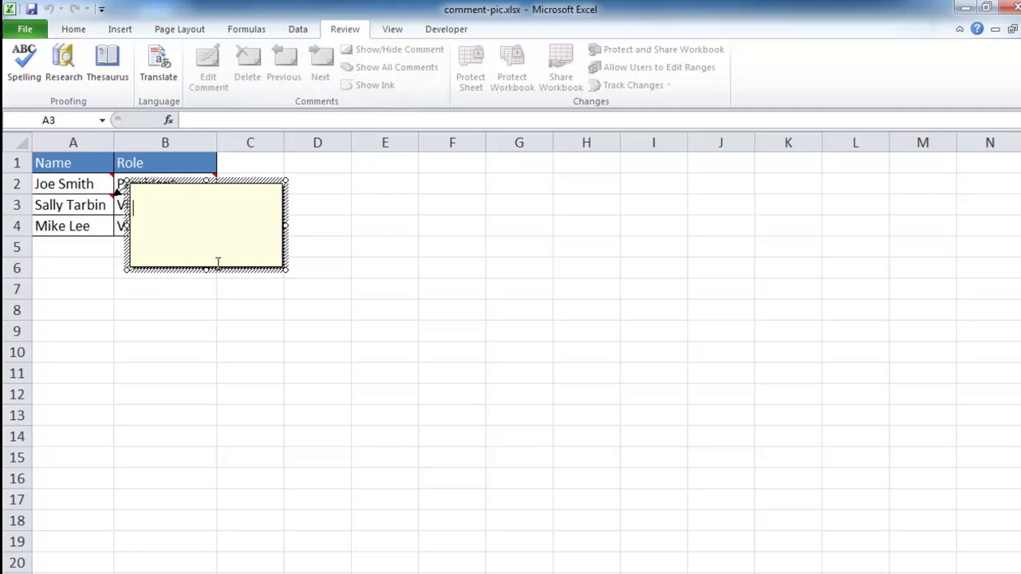
{"action": "left_click", "coordinate": [216, 269]}
Fill the comment with starbin.jpg, with Lock picture aspect ratio ticked
{"action": "right_click", "coordinate": [217, 269]}
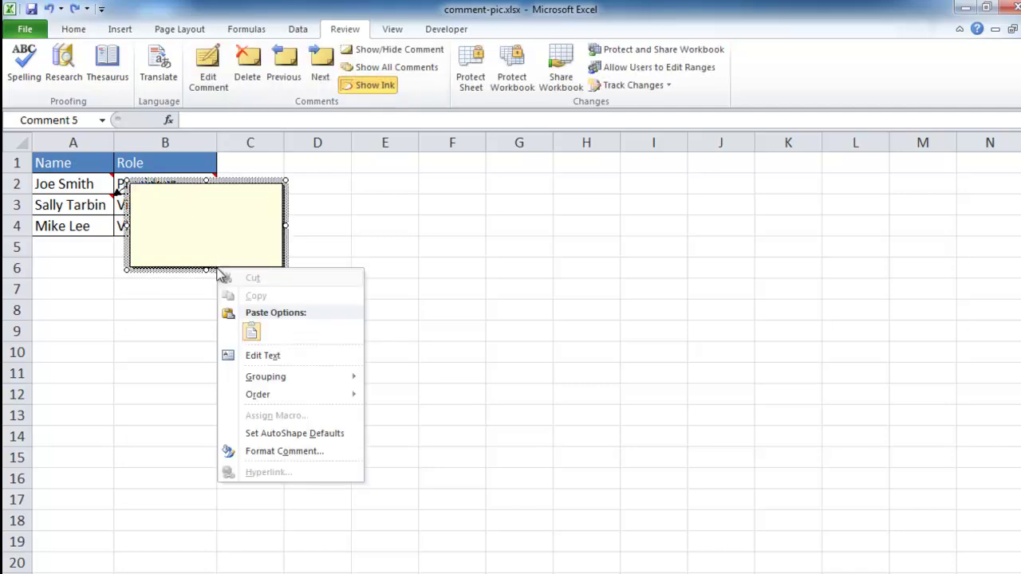
{"action": "left_click", "coordinate": [290, 451]}
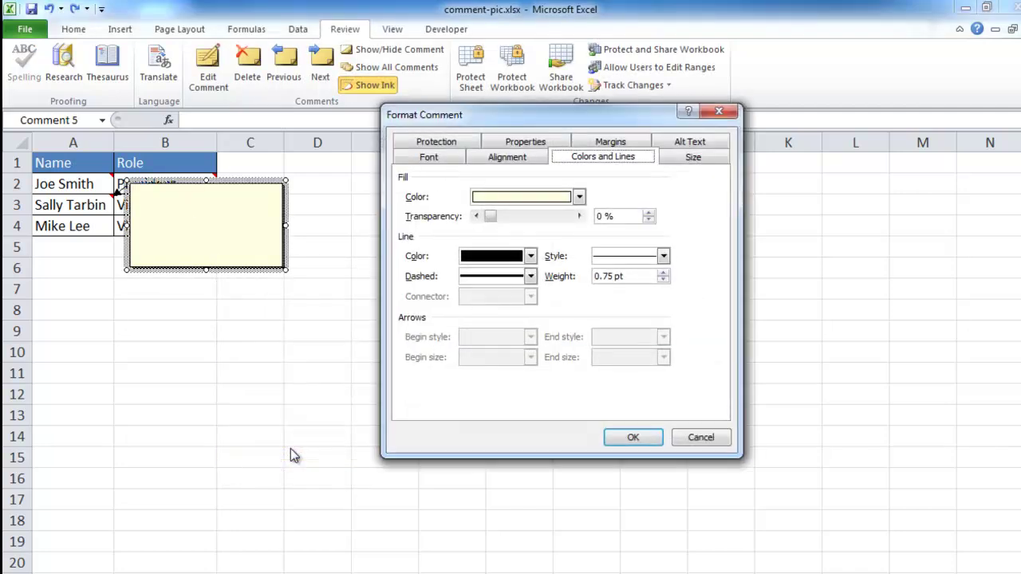
{"action": "left_click", "coordinate": [583, 201]}
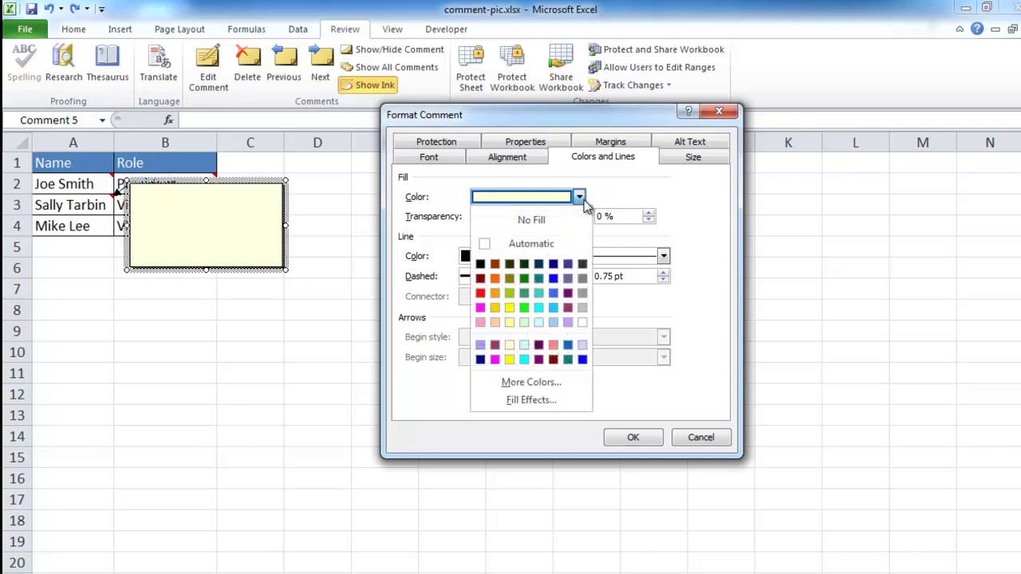
{"action": "left_click", "coordinate": [541, 401]}
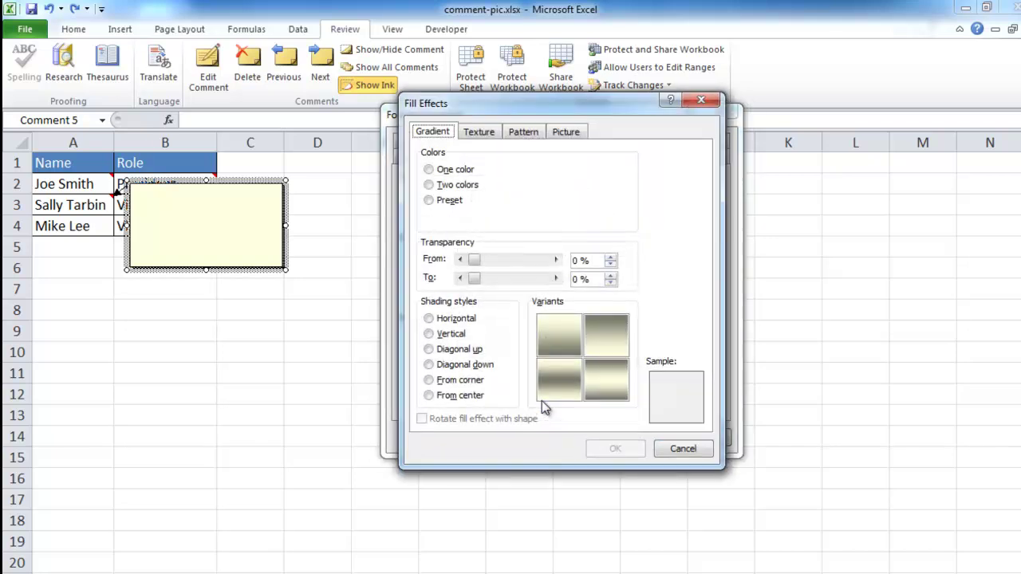
{"action": "left_click", "coordinate": [579, 135]}
{"action": "left_click", "coordinate": [602, 326]}
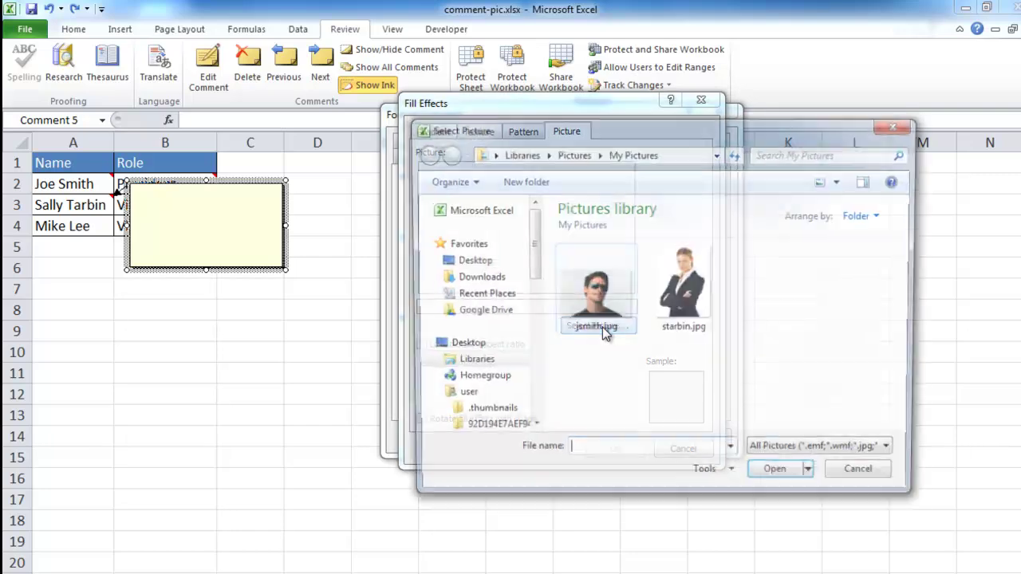
{"action": "left_click", "coordinate": [690, 288]}
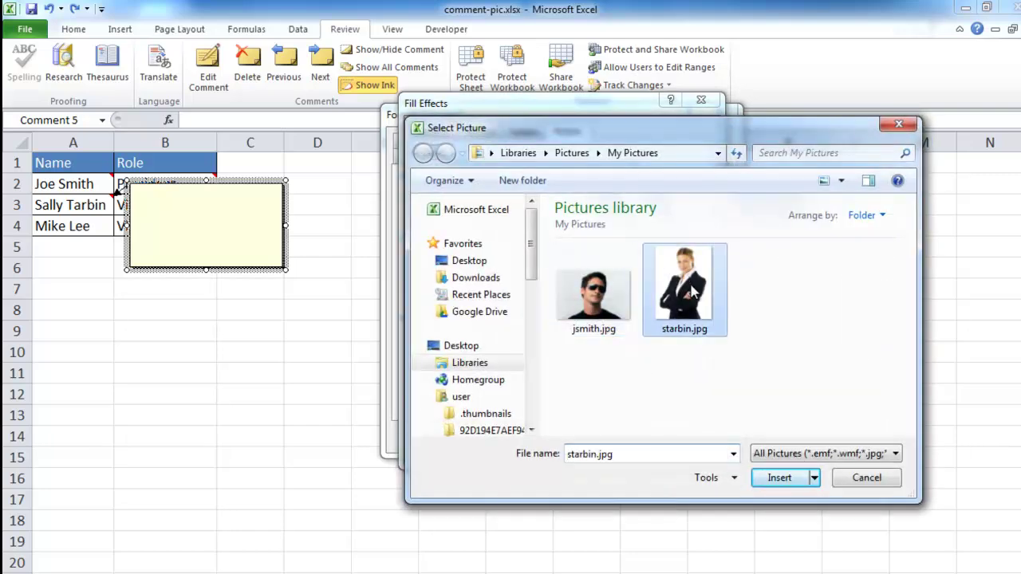
{"action": "left_click", "coordinate": [776, 479]}
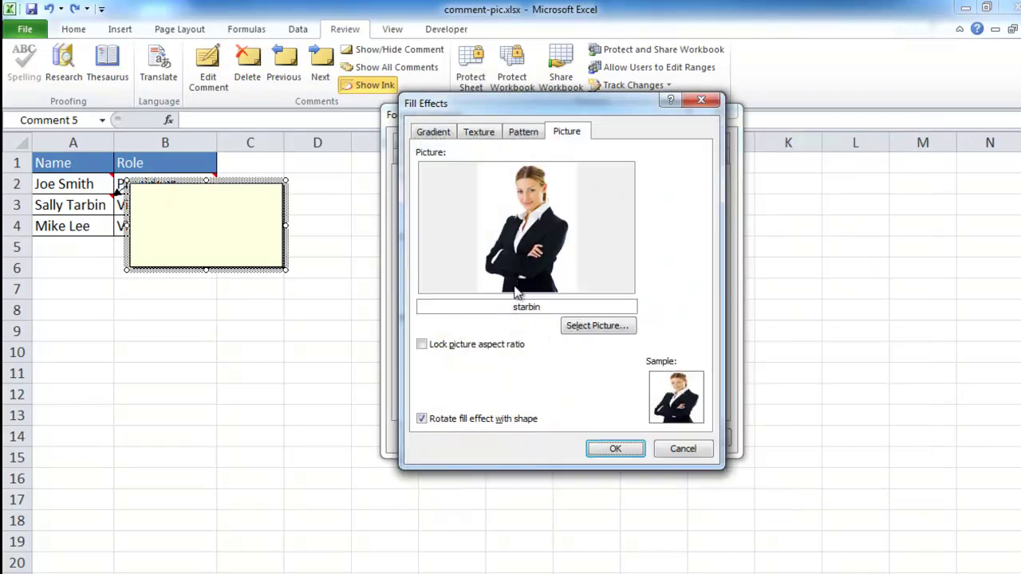
{"action": "left_click", "coordinate": [421, 345]}
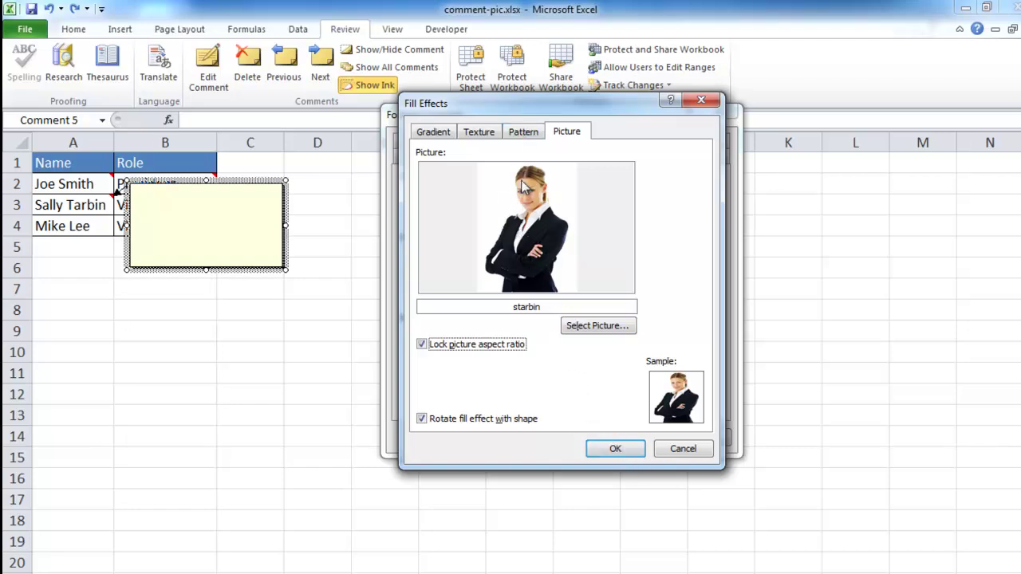
{"action": "left_click", "coordinate": [634, 453]}
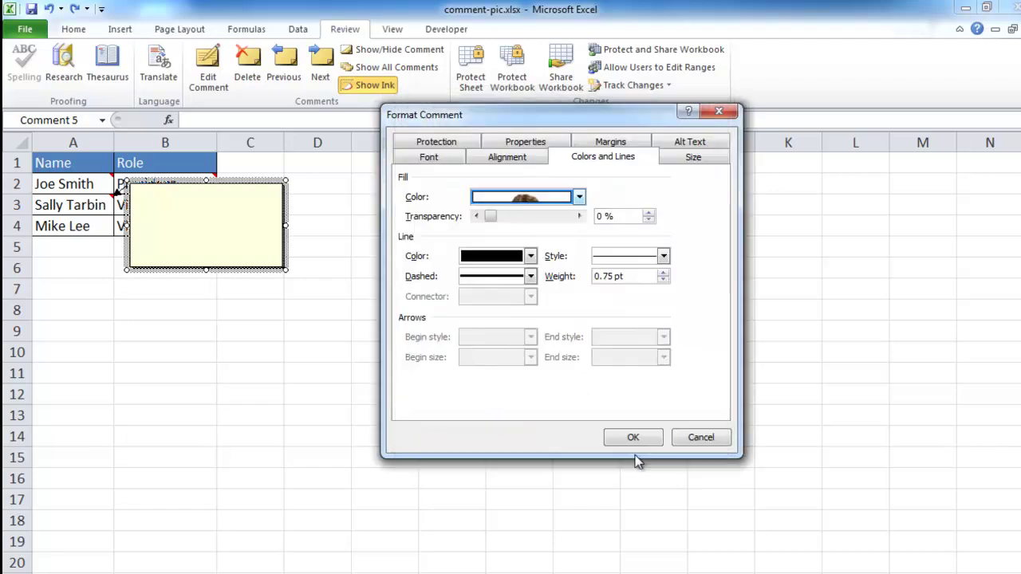
Apply the fill, resize A3's comment box to fit the photo, then select E4
{"action": "left_click", "coordinate": [633, 437]}
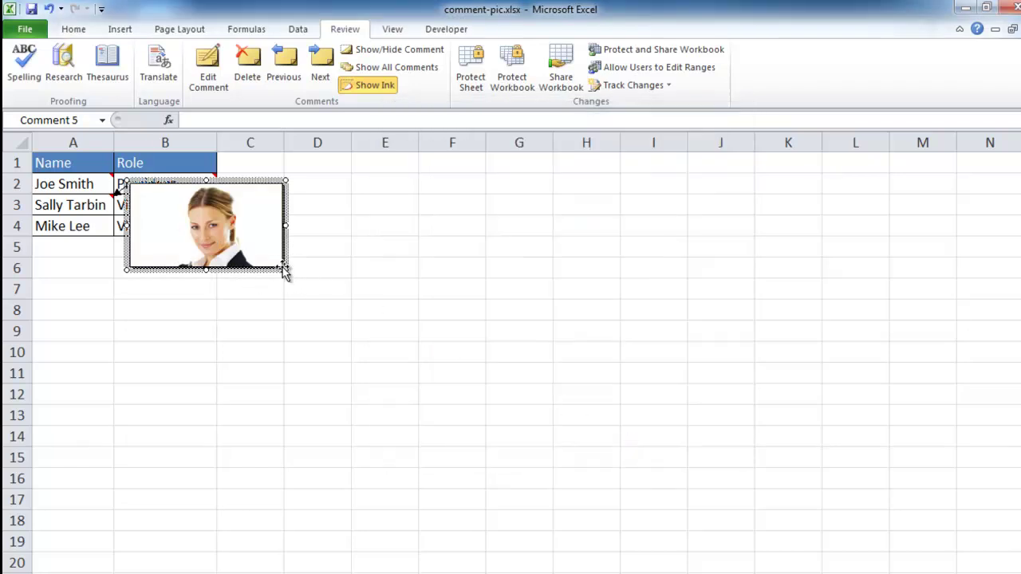
{"action": "left_click_drag", "start_coordinate": [284, 269], "coordinate": [323, 471]}
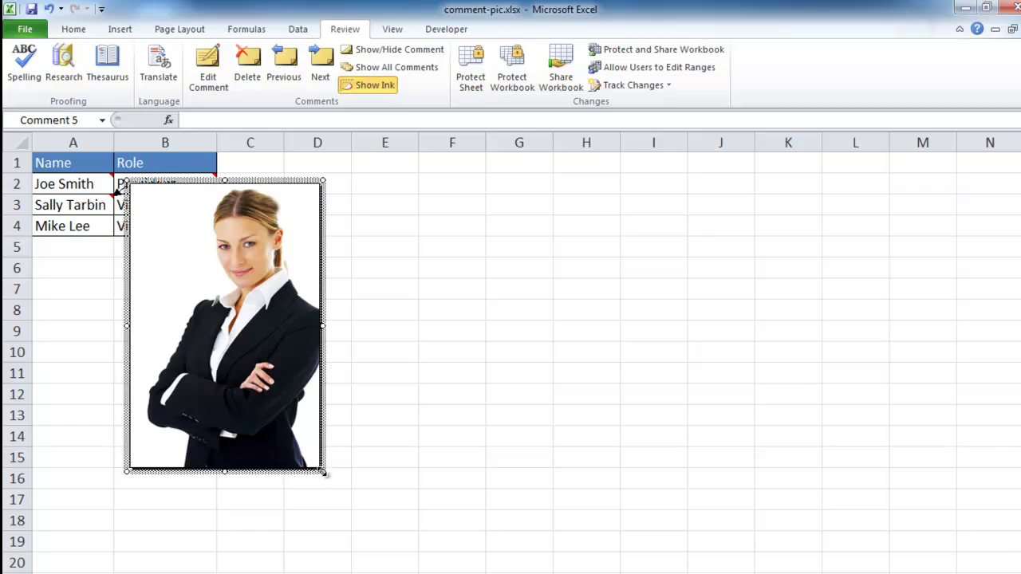
{"action": "left_click_drag", "start_coordinate": [323, 471], "coordinate": [307, 444]}
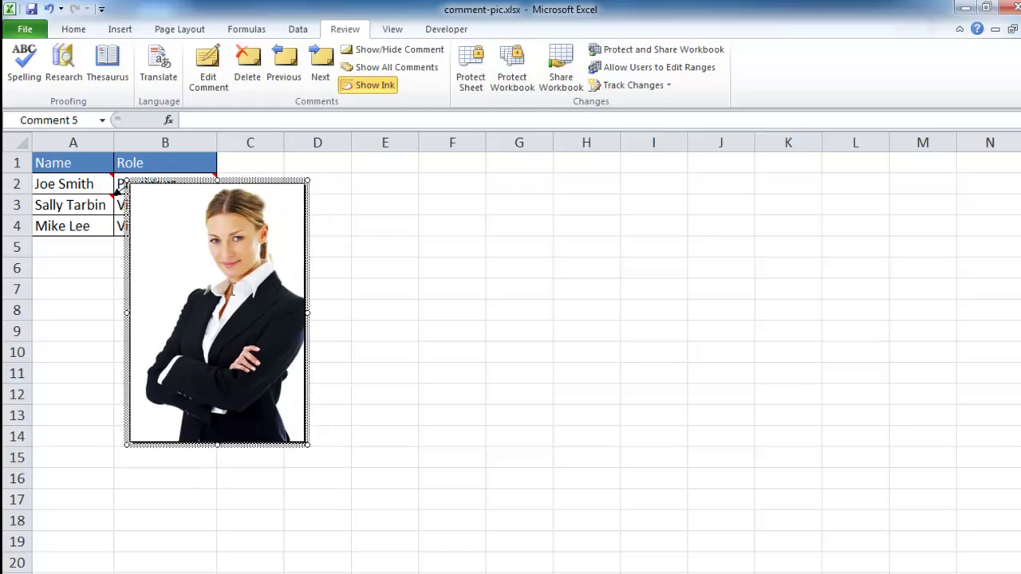
{"action": "left_click", "coordinate": [385, 232]}
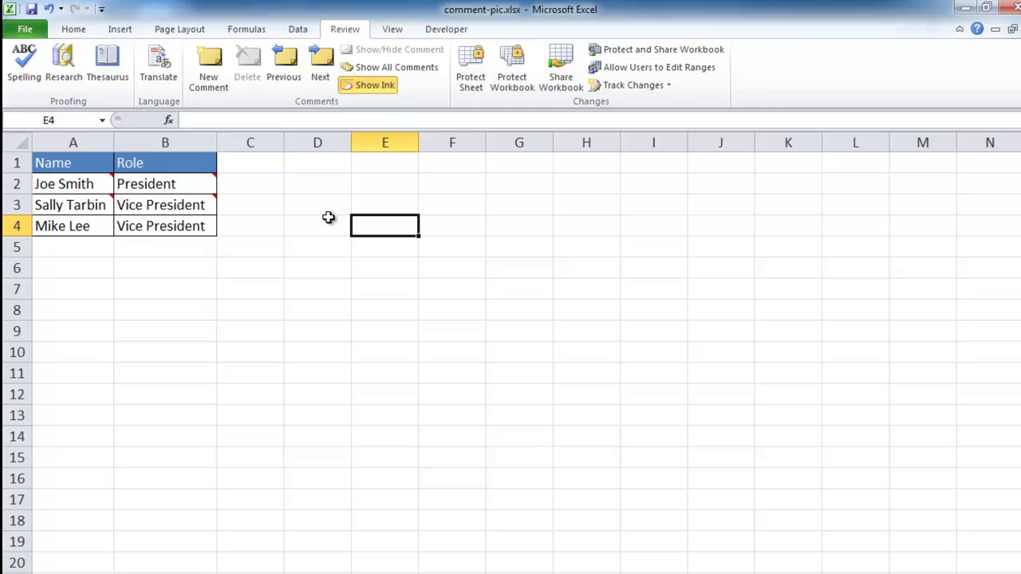
{"action": "mouse_move", "coordinate": [76, 206]}
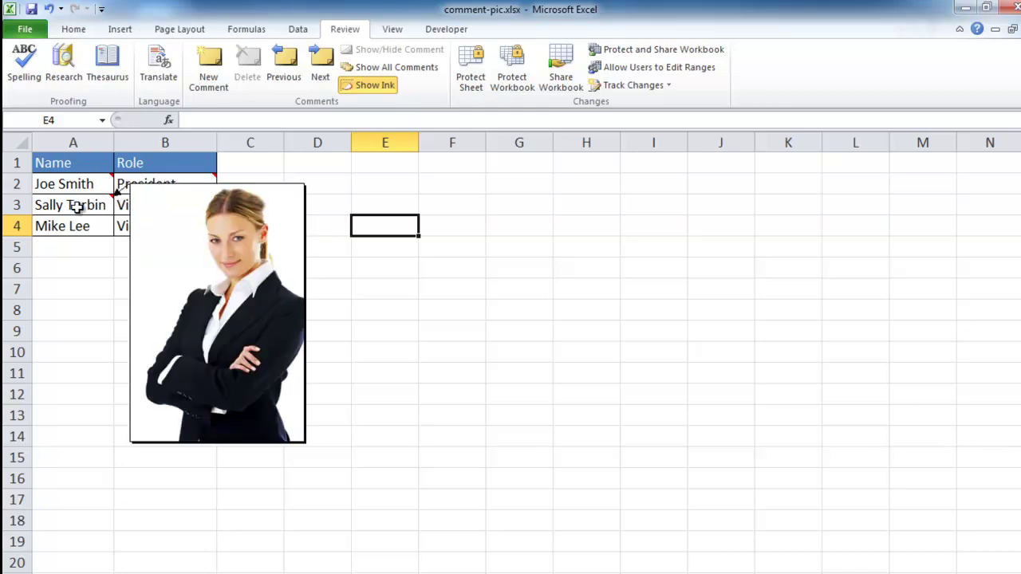
{"action": "mouse_move", "coordinate": [78, 185]}
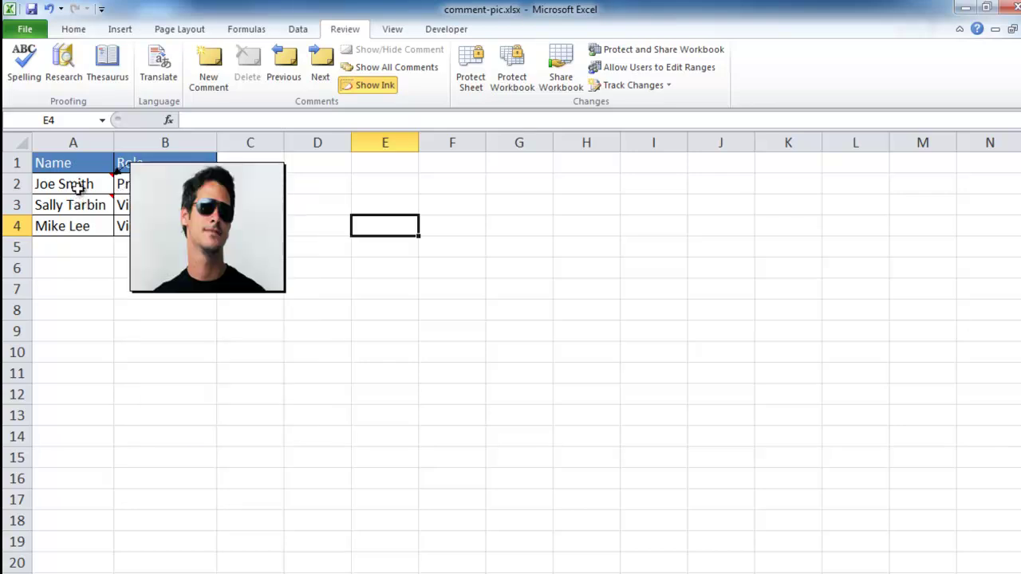